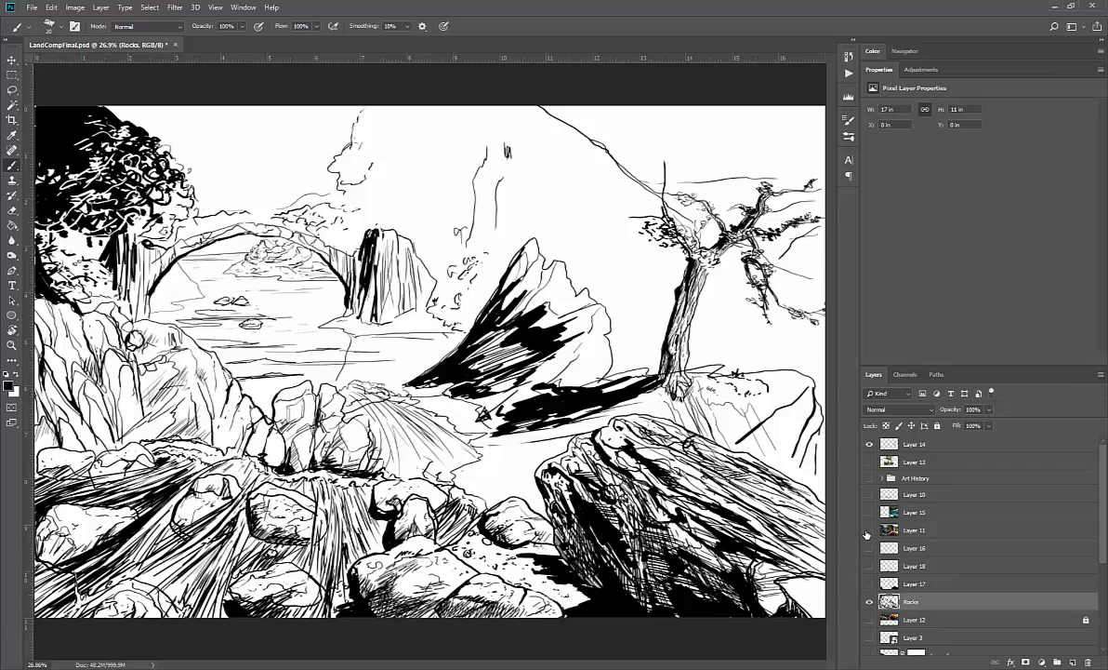
- Draw a light-direction arrow above the tree on the Rocks layer, pointing down toward the left
left_click(868, 530)
left_click(868, 530)
mouse_move(616, 361)
left_mouse_down()
mouse_move(594, 448)
mouse_move(612, 400)
mouse_move(612, 321)
mouse_move(614, 345)
left_mouse_up()
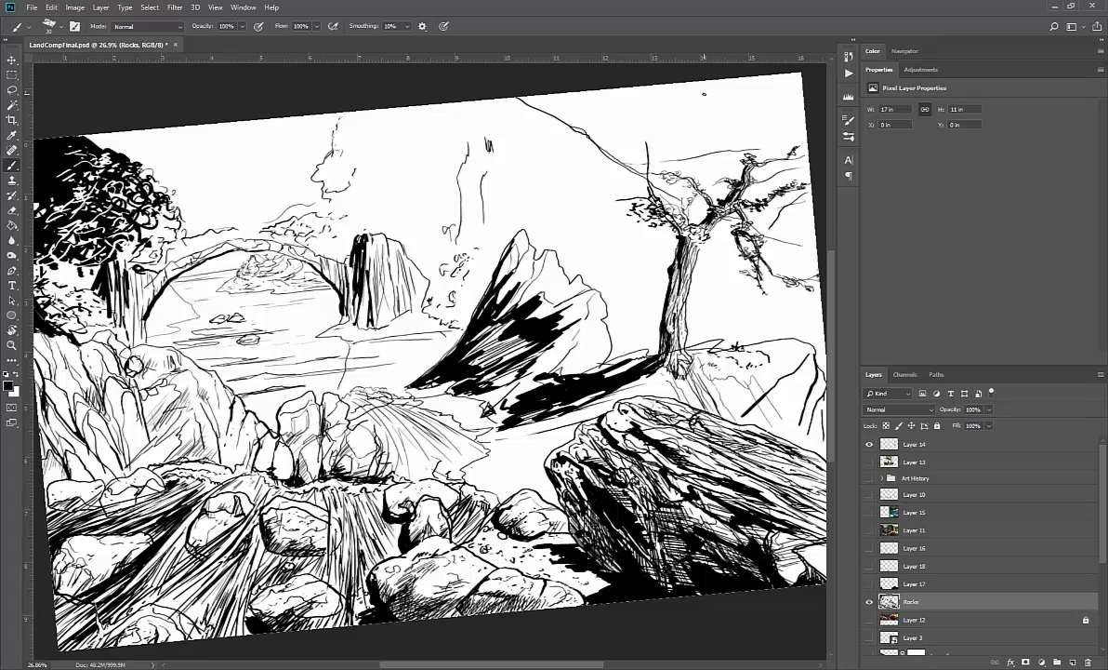
left_click_drag(703, 96, 659, 133)
left_click_drag(659, 133, 677, 129)
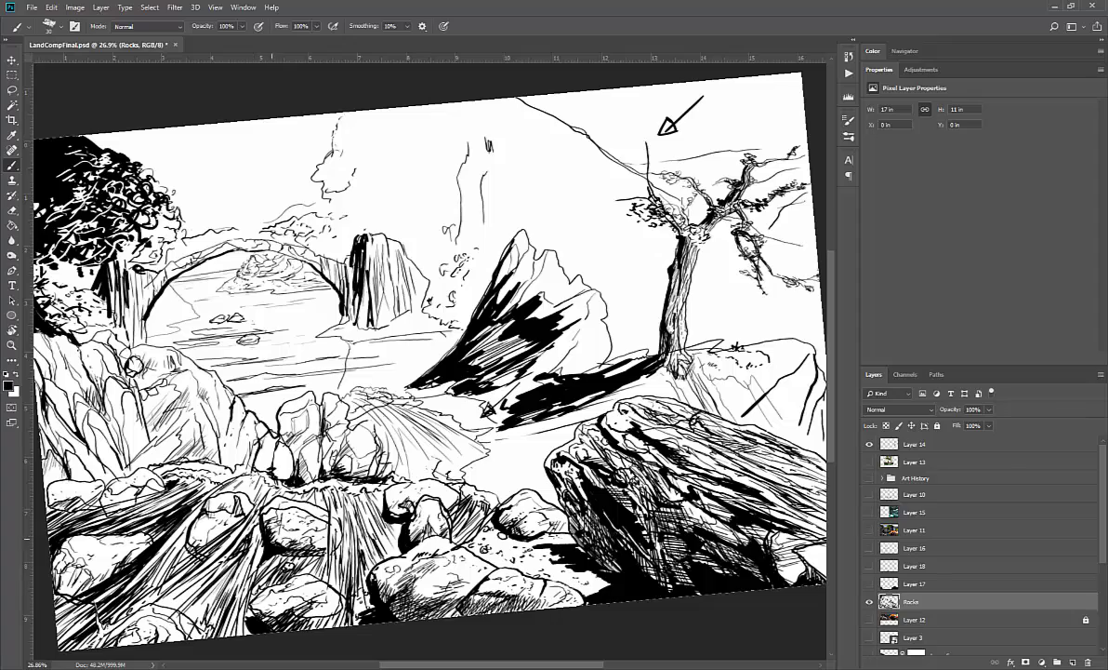
- Erase a small highlight and add fine ink strokes with a size 25 brush on the lower-left foreground boulders
left_click_drag(261, 523, 345, 460)
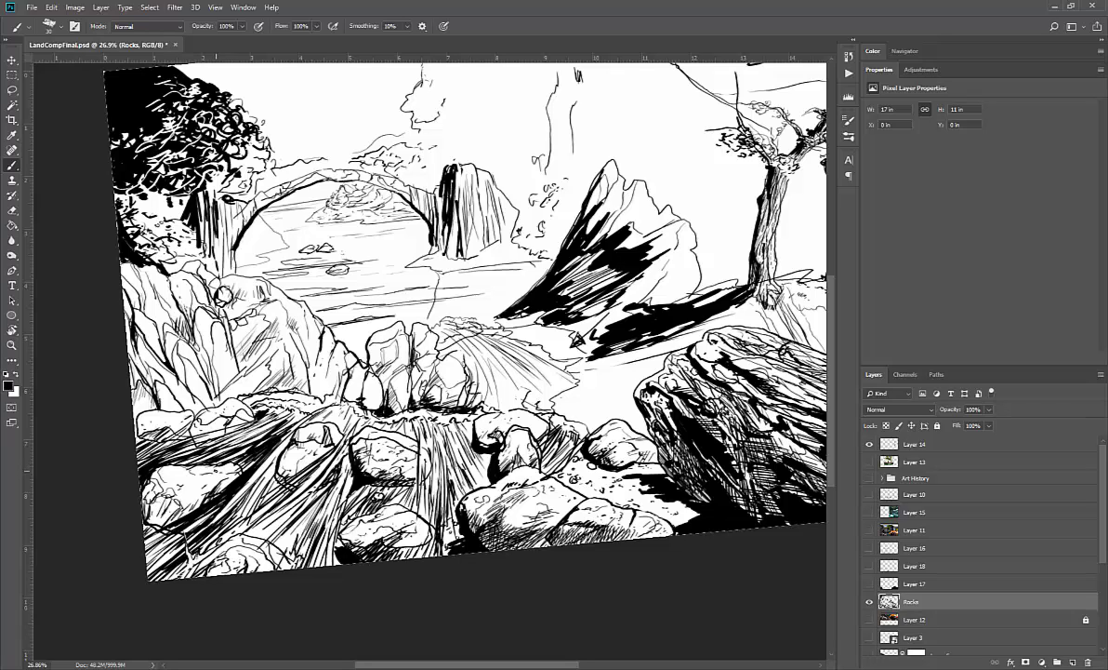
key("e")
mouse_move(192, 437)
left_mouse_down()
mouse_move(204, 426)
mouse_move(218, 461)
left_mouse_up()
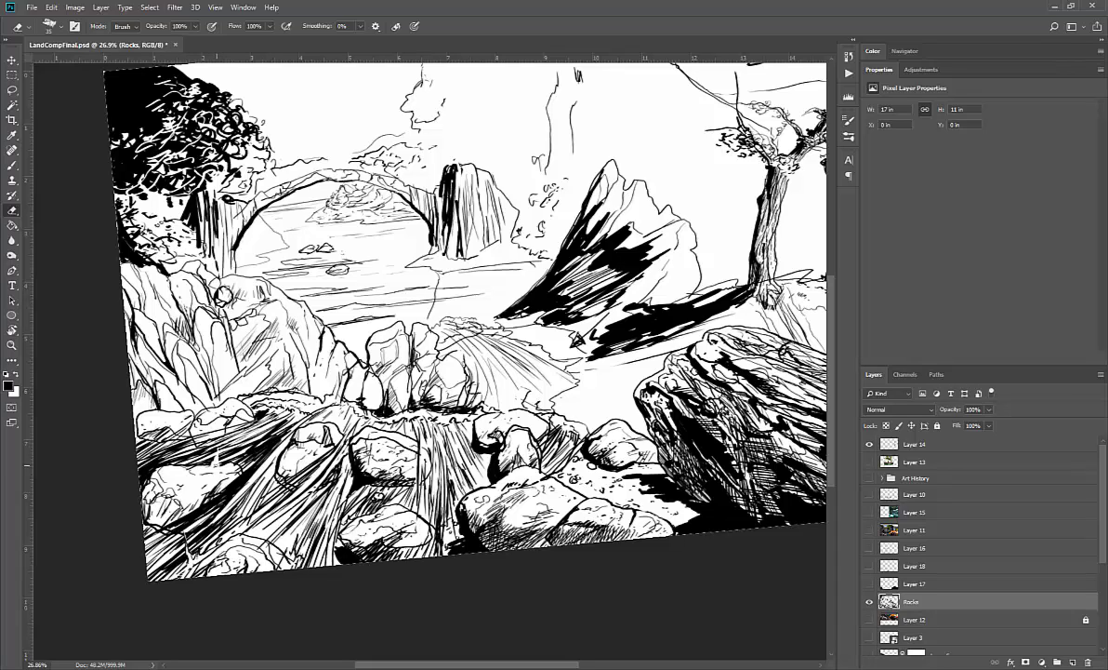
key("b")
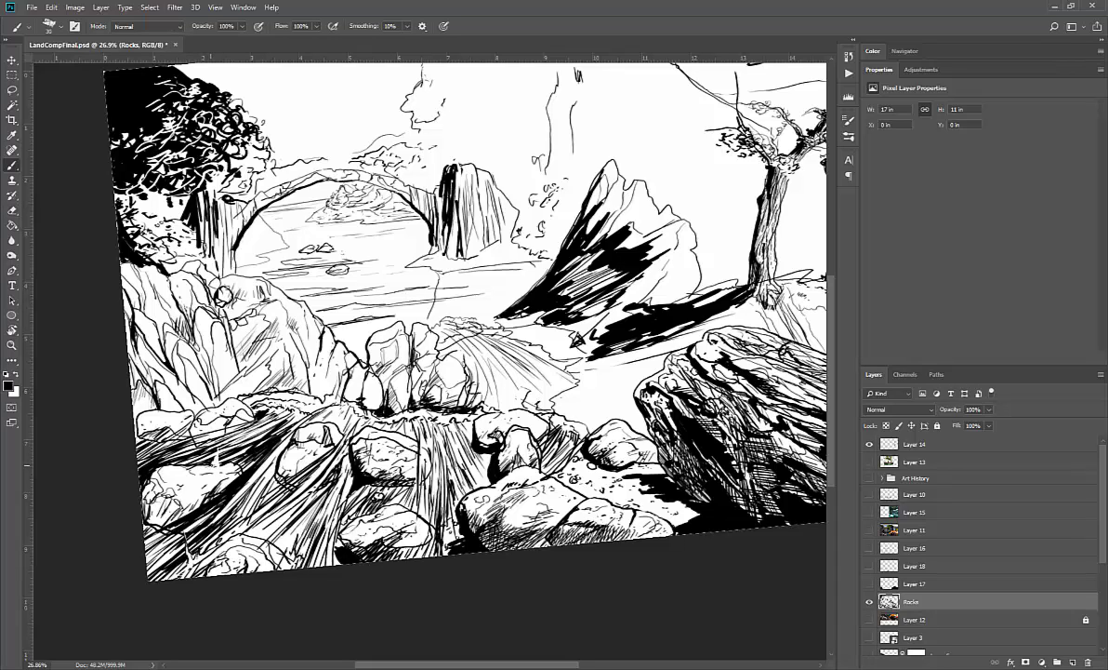
key("bracketleft")
left_click_drag(204, 416, 198, 434)
left_click_drag(369, 434, 325, 505)
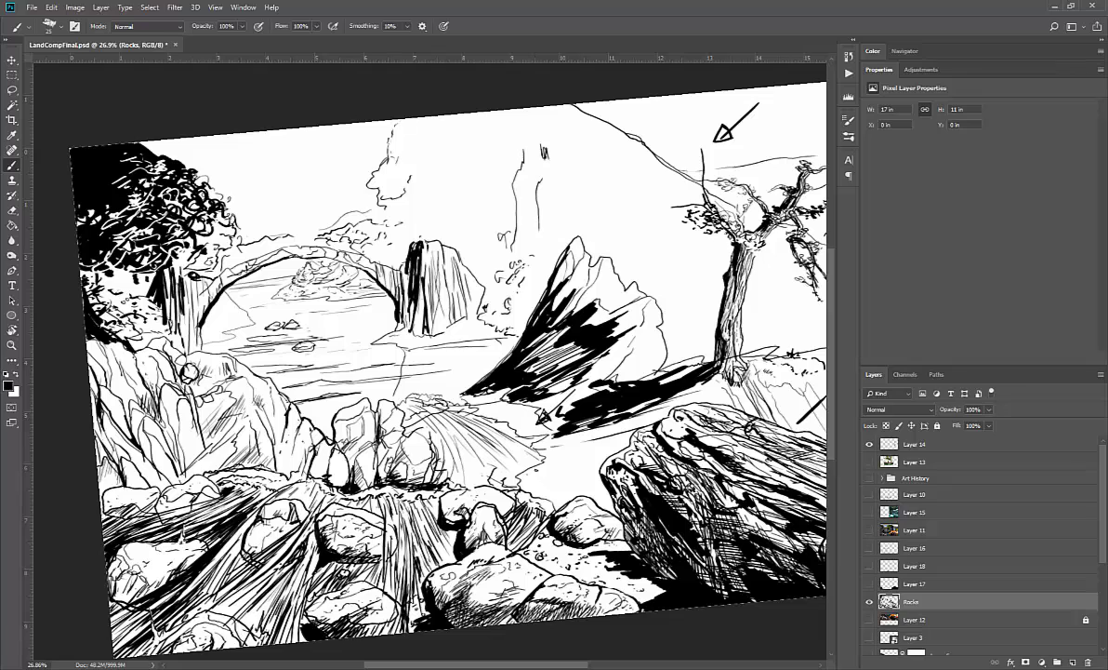
- Add a new layer above the Rocks layer and set the foreground color to ff0000
left_click(1072, 663)
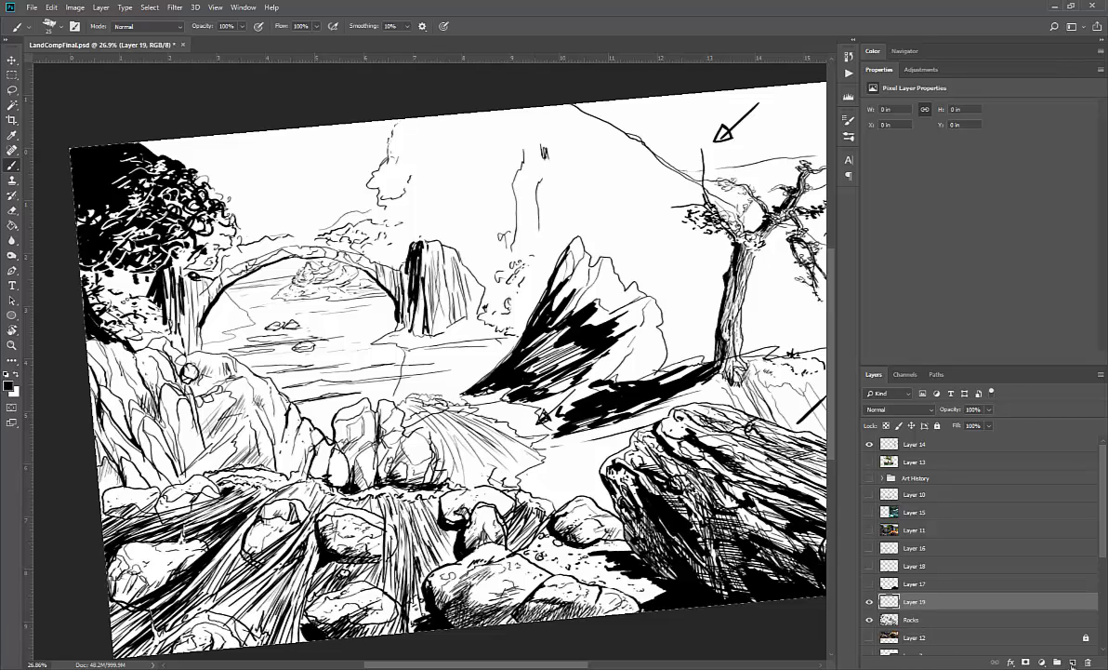
left_click(9, 386)
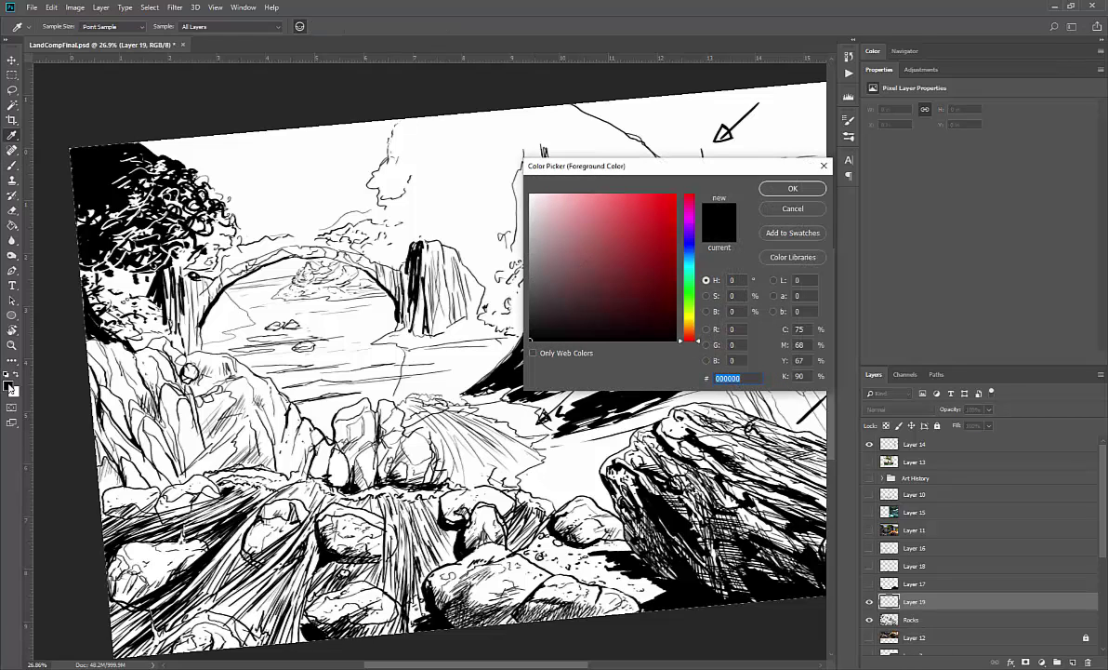
type("ff0000")
left_click(792, 187)
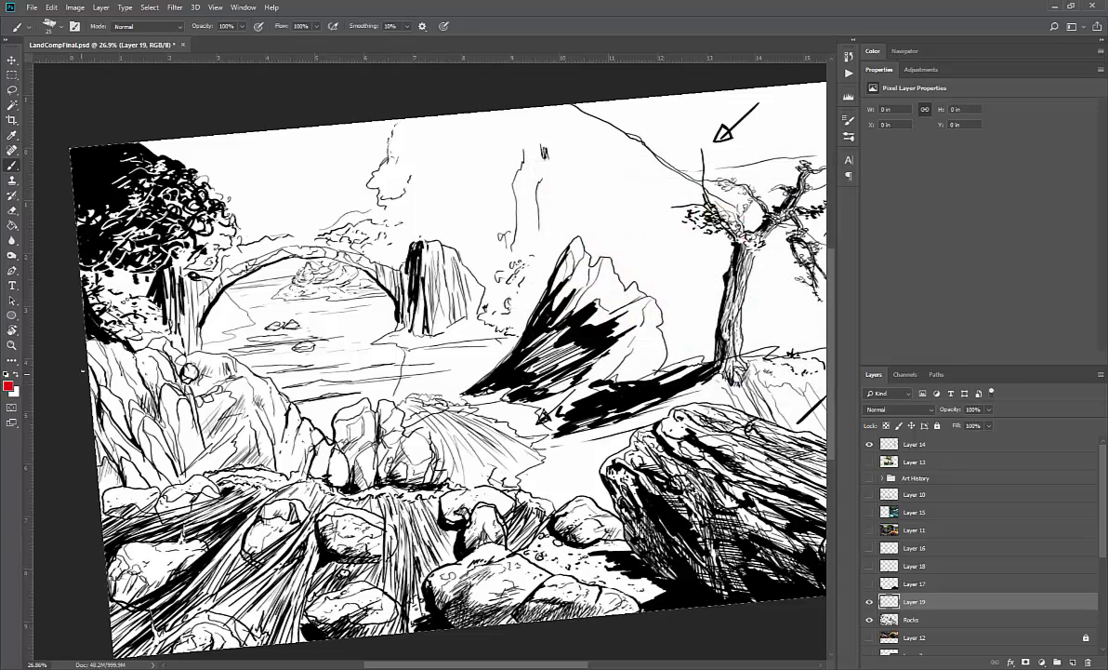
- Outline the middle rock ridge, foreground rocks, upper-left foliage and large right boulder in red on the new layer, and hide that layer
mouse_move(87, 344)
left_mouse_down()
mouse_move(203, 345)
mouse_move(257, 382)
mouse_move(307, 382)
mouse_move(401, 412)
mouse_move(451, 398)
mouse_move(548, 458)
mouse_move(307, 474)
mouse_move(242, 457)
mouse_move(98, 484)
left_mouse_up()
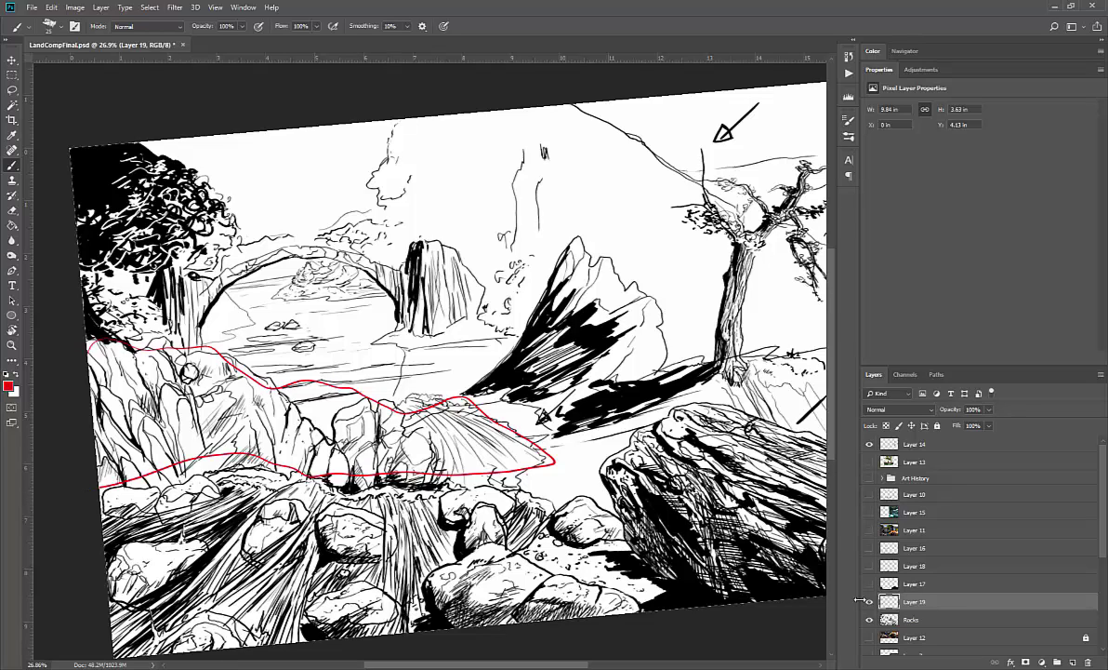
left_click(869, 601)
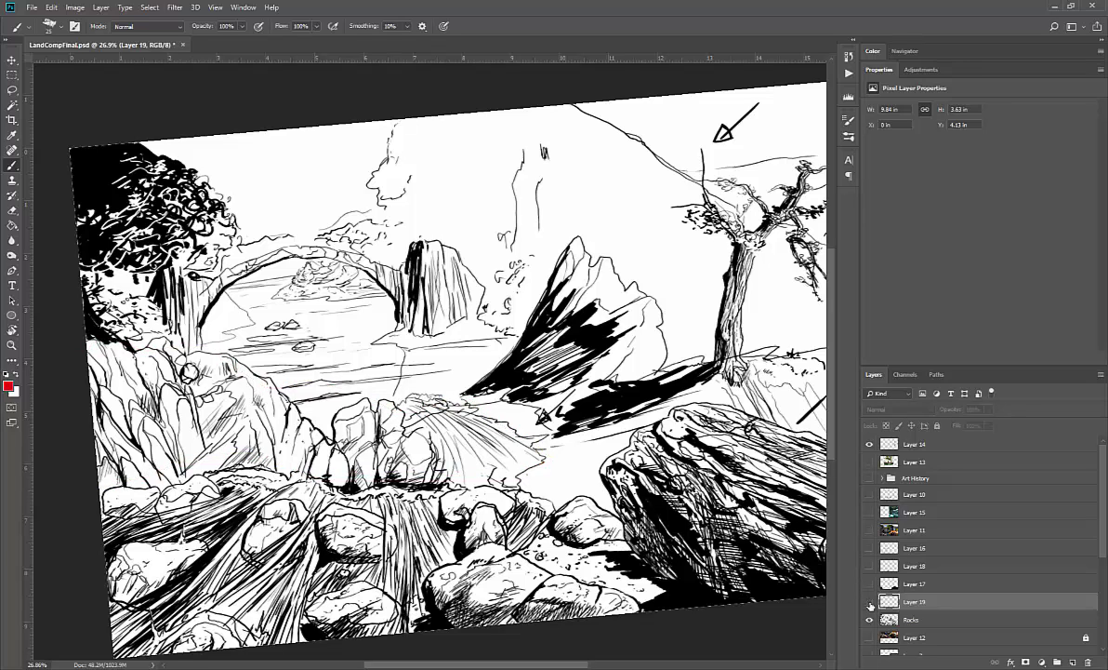
left_click(869, 601)
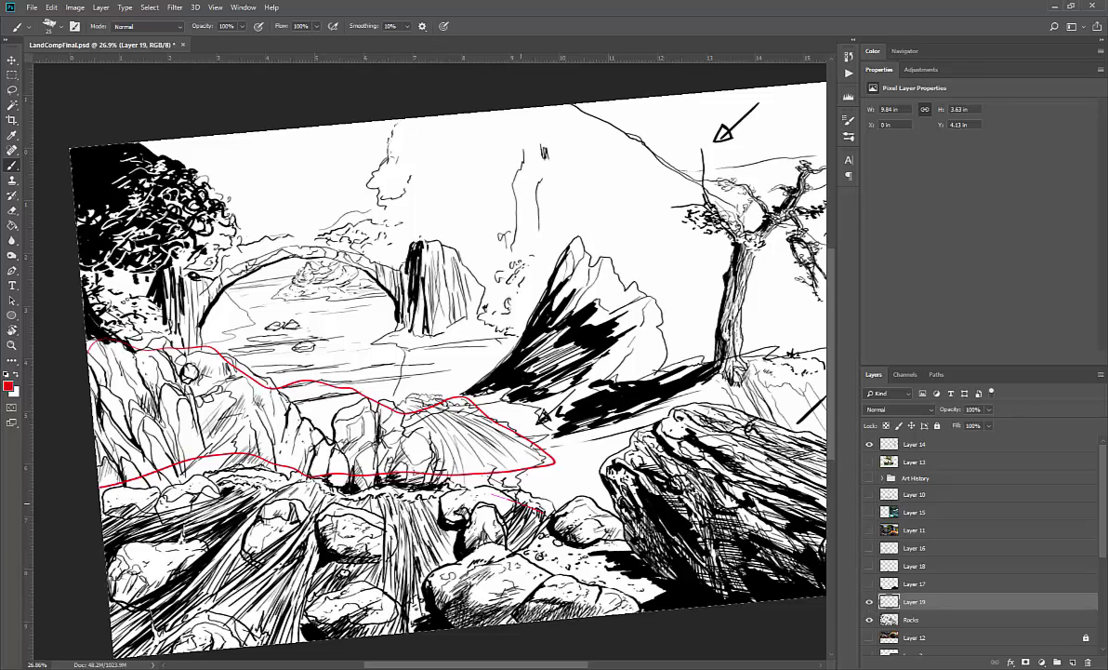
left_click_drag(191, 605, 625, 521)
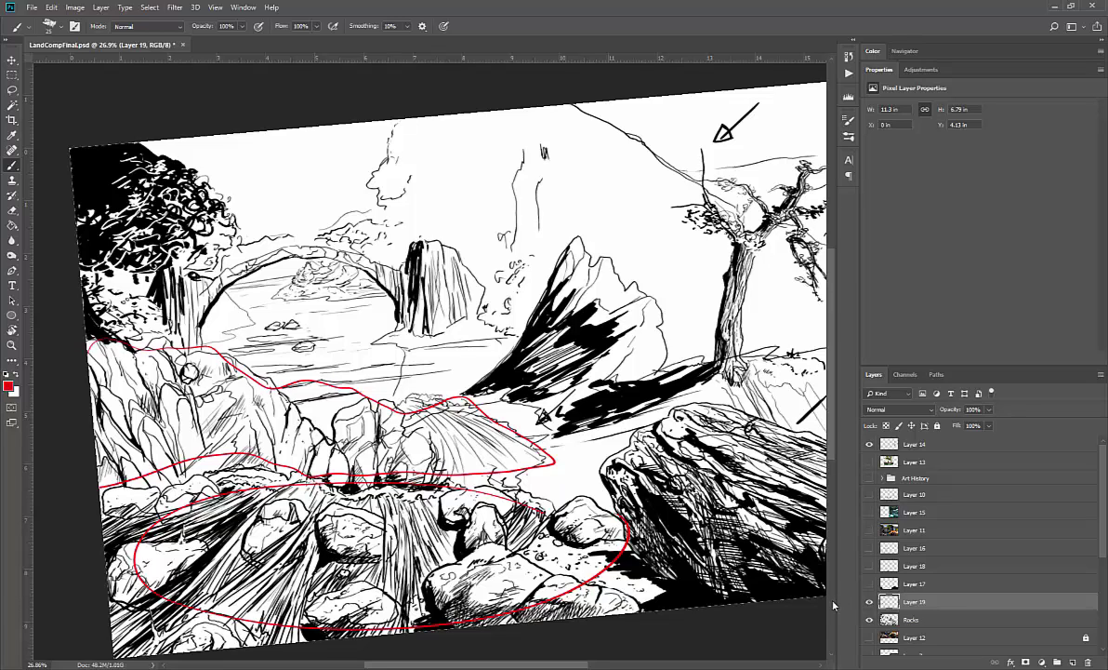
mouse_move(102, 153)
left_mouse_down()
mouse_move(78, 191)
mouse_move(212, 172)
mouse_move(148, 158)
left_mouse_up()
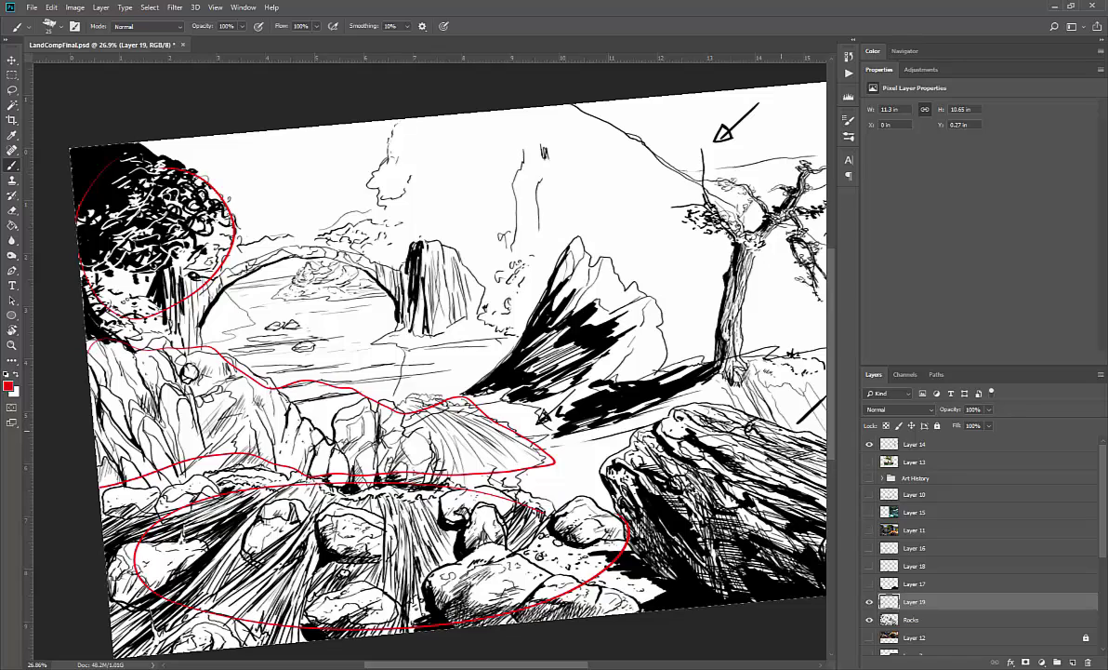
mouse_move(686, 414)
left_mouse_down()
mouse_move(651, 563)
mouse_move(684, 416)
left_mouse_up()
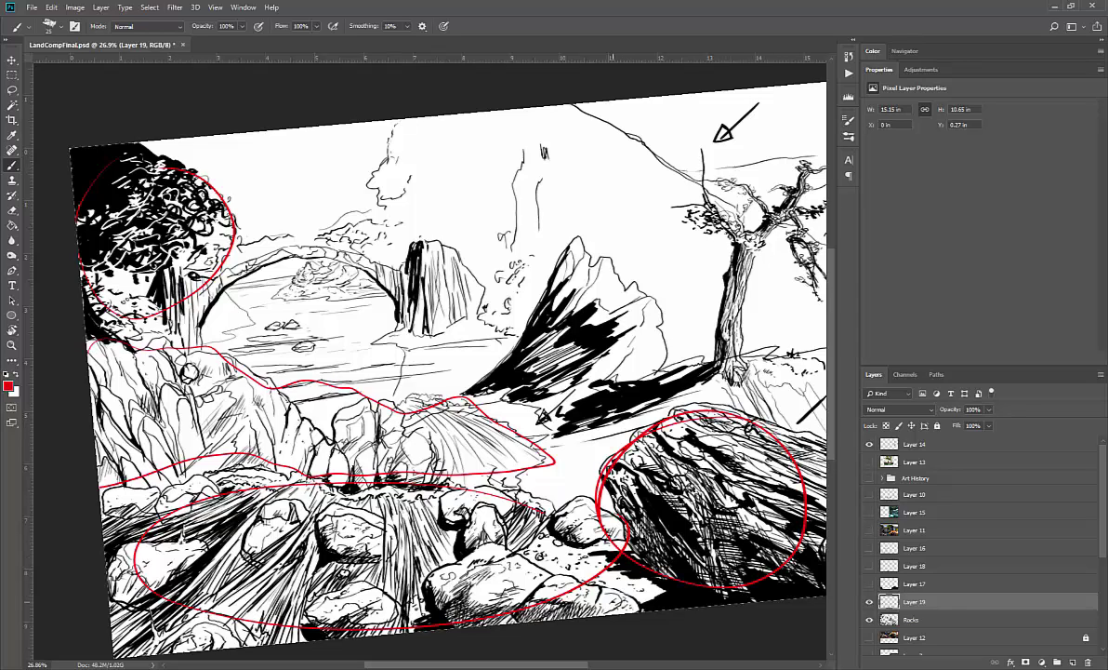
left_click(869, 602)
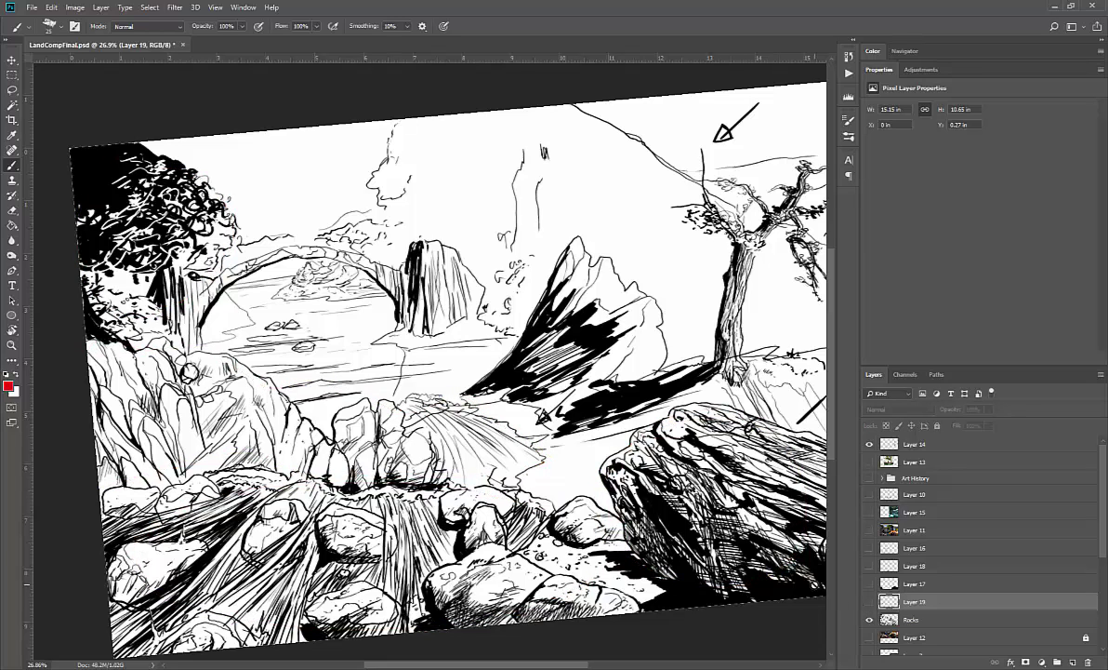
- Ink the distant water and the dark side of the arch's right pillar on the Rocks layer in default black at brush size 20
left_click(942, 620)
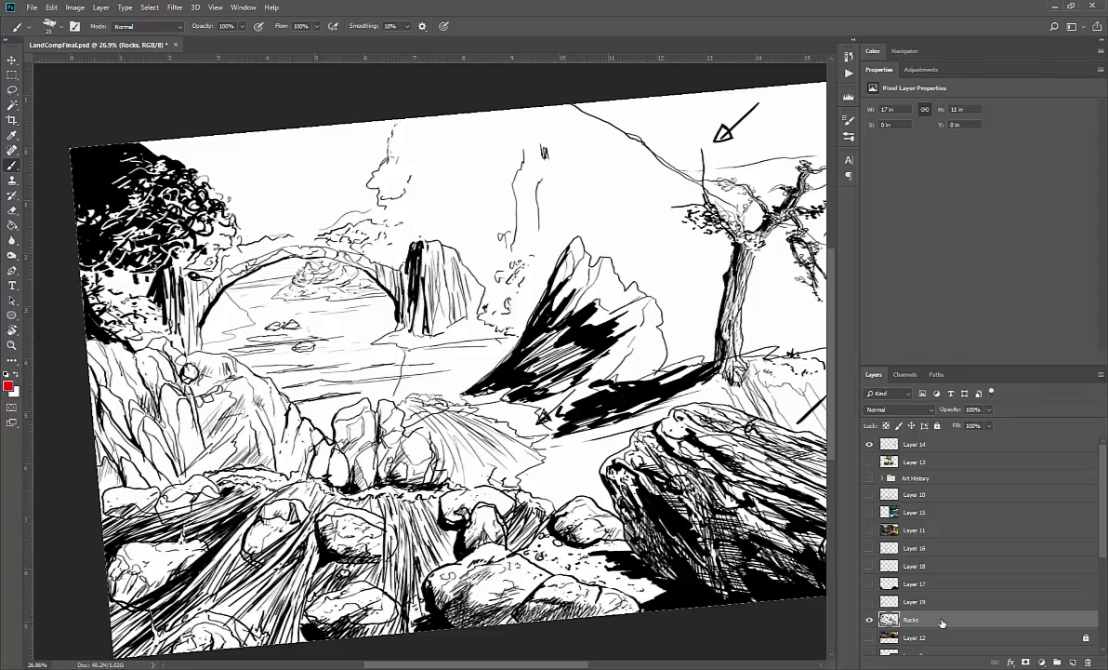
key("d")
left_click_drag(584, 402, 587, 441)
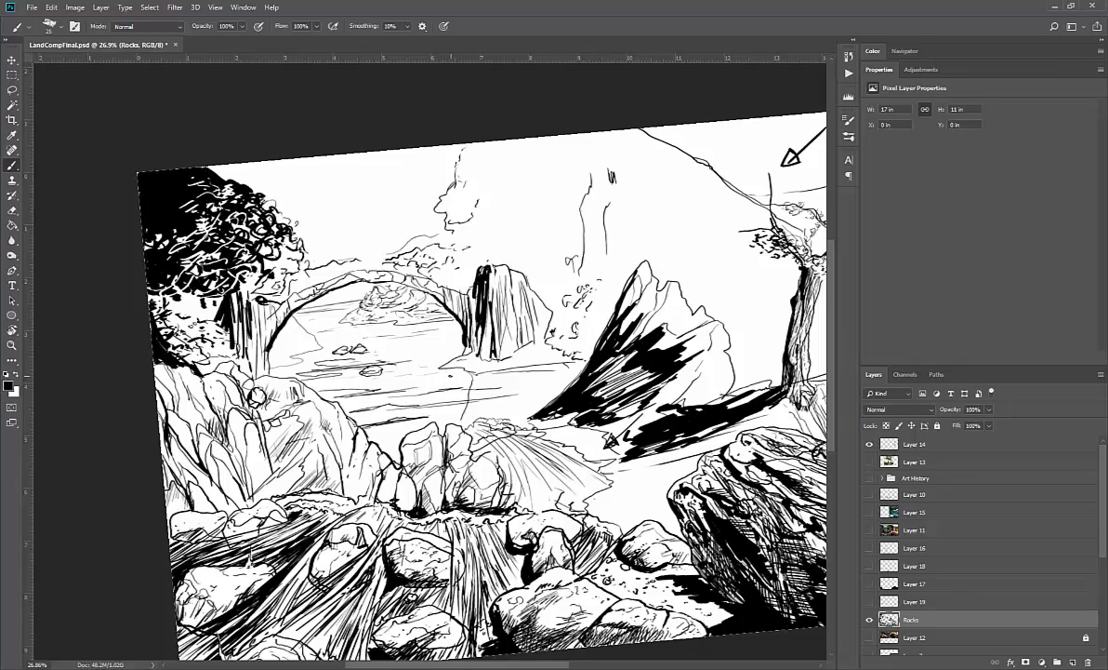
key("bracketleft")
left_click_drag(397, 331, 417, 331)
left_click_drag(476, 307, 478, 333)
left_click_drag(477, 283, 480, 320)
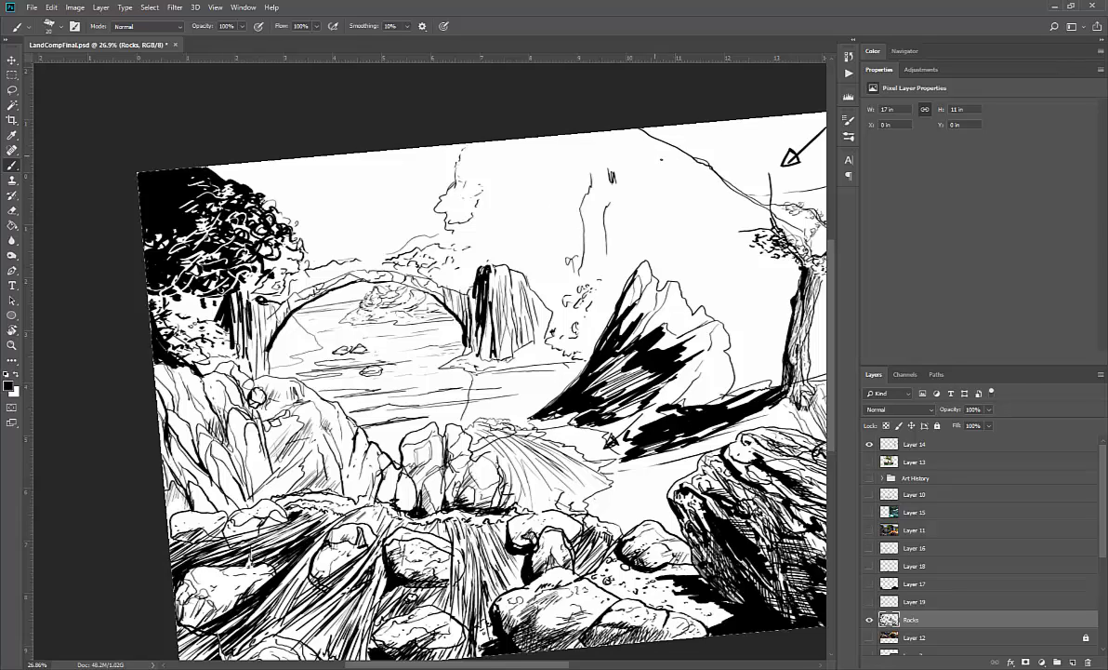
- Draw small foliage marks on the hillside slope at the upper right, using the Layer 11 photo composite as reference
left_click_drag(640, 155, 647, 164)
left_click(868, 530)
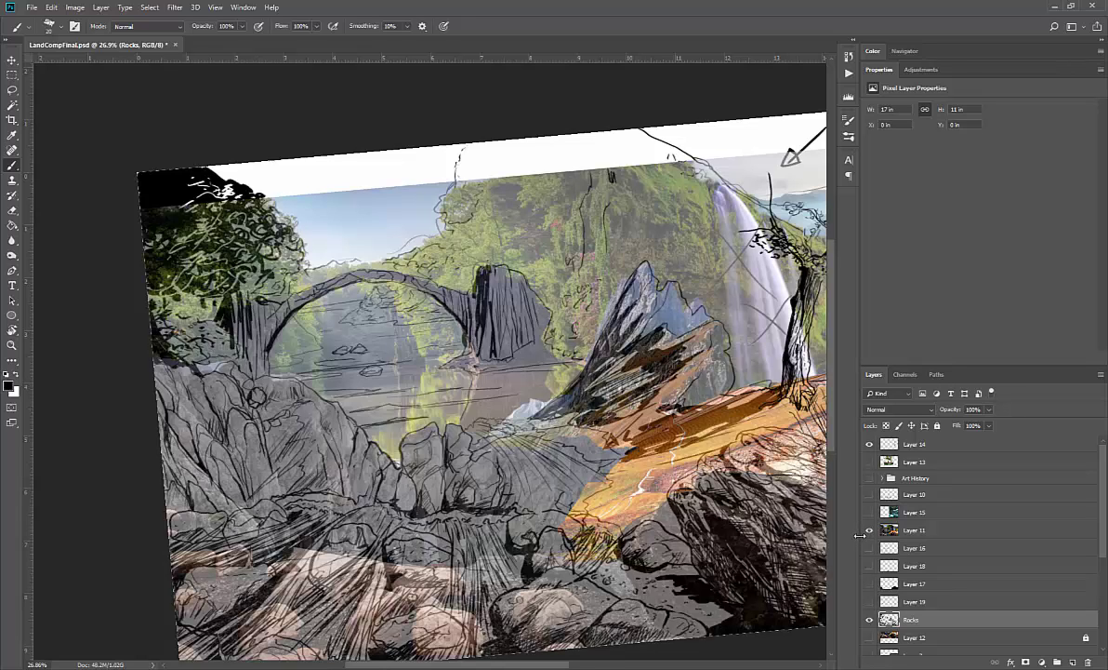
left_click(868, 530)
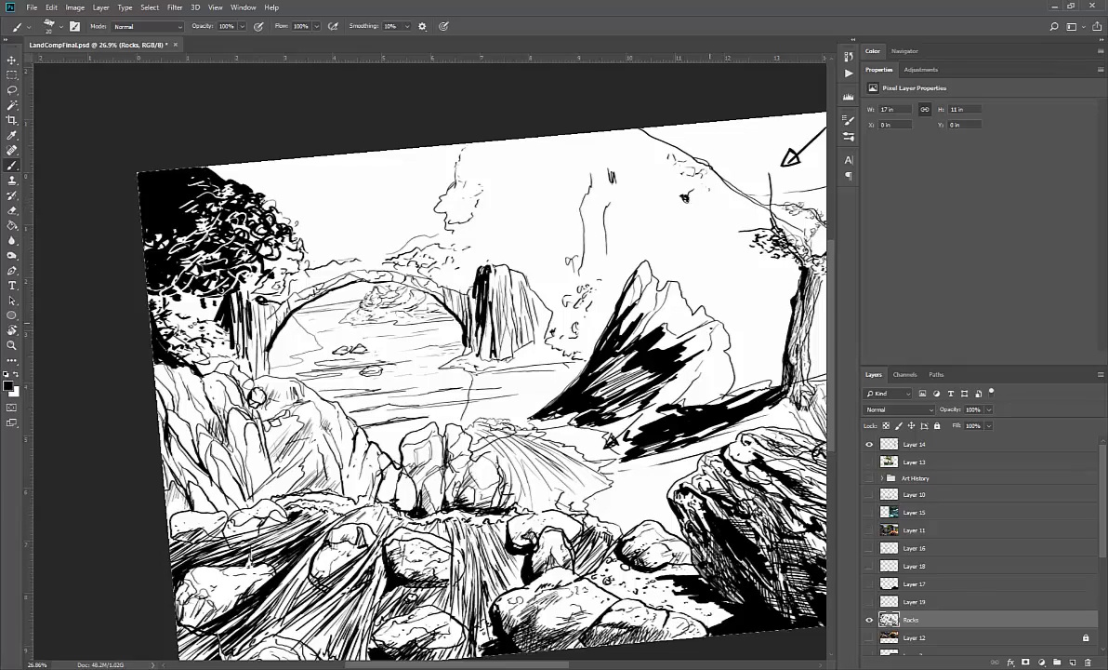
- Refine the tree on Layer 14 with the eraser at size 15
left_click_drag(705, 380, 416, 447)
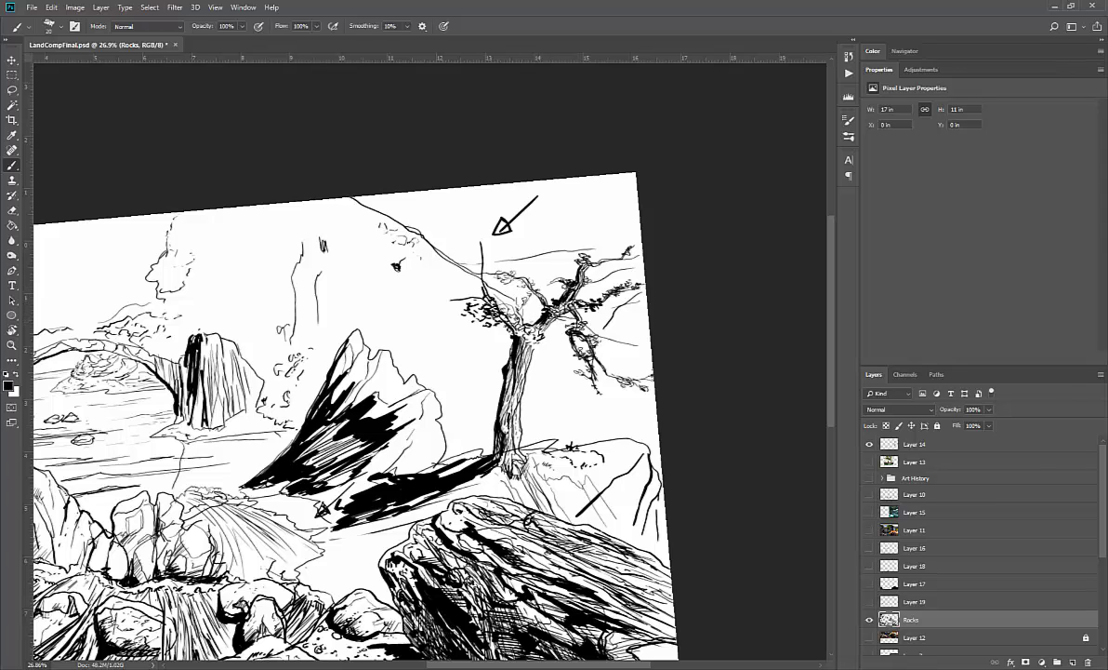
left_click(893, 445)
left_click(870, 444)
left_click(869, 445)
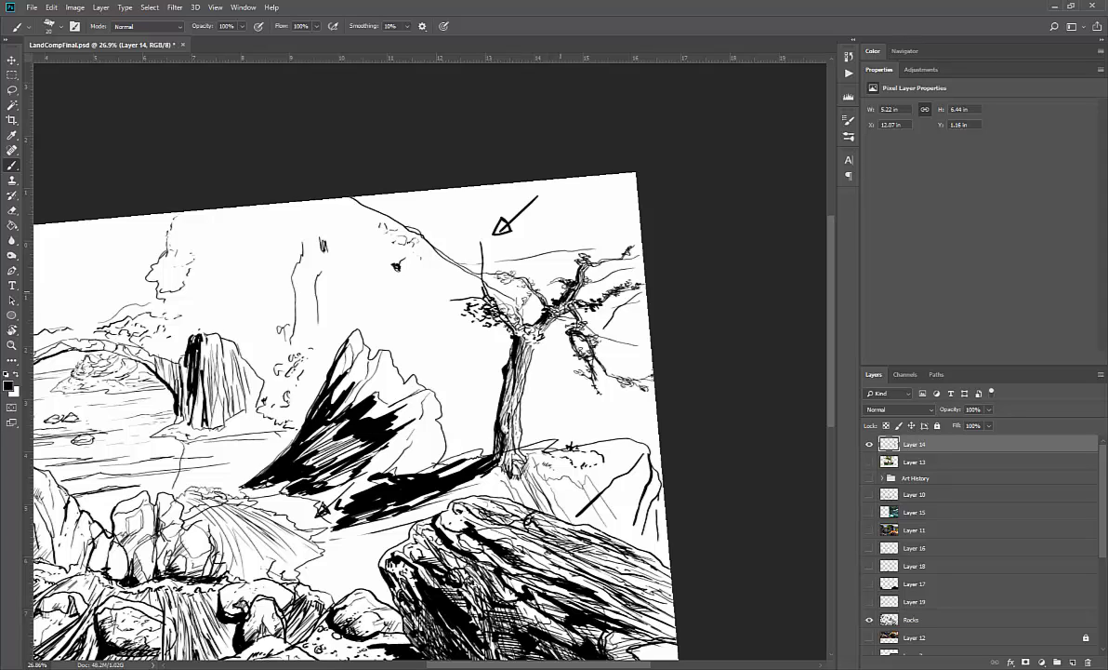
key("e")
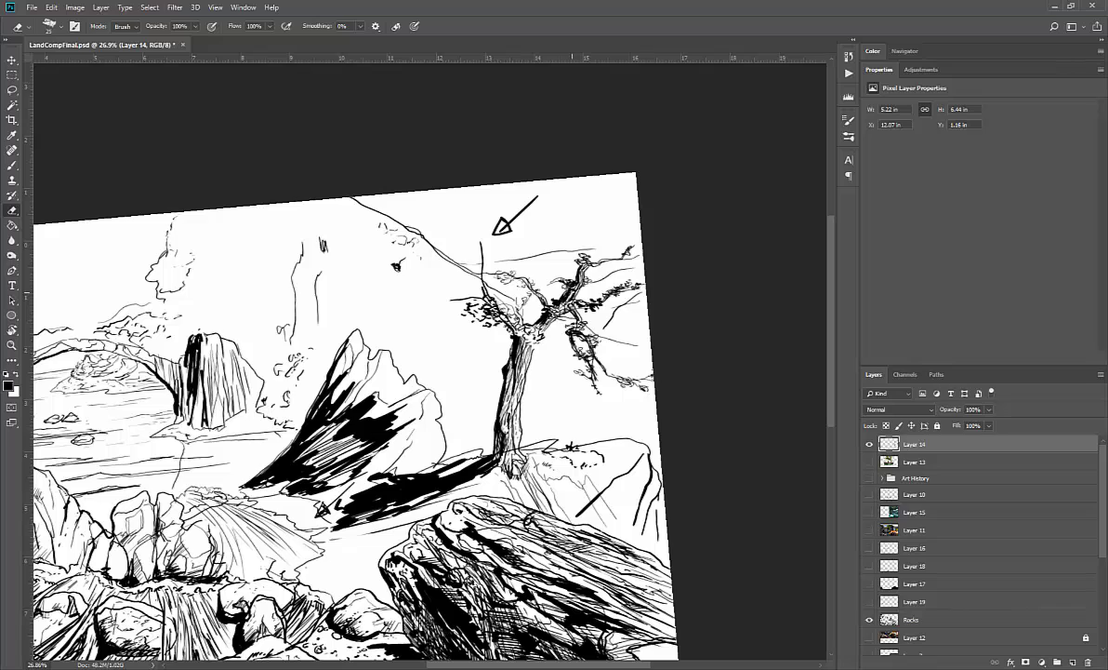
key("bracketleft")
left_click_drag(552, 453, 560, 411)
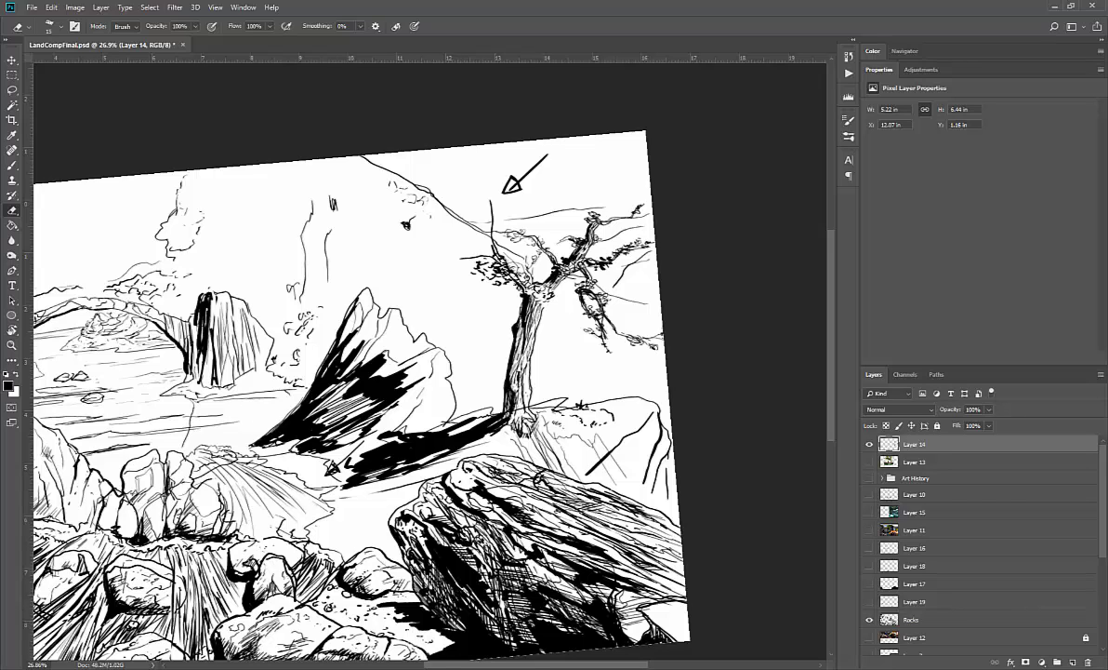
- Brush contour and hatching lines onto the light right face of the pointed rock on the Rocks layer
left_click(914, 620)
key("b")
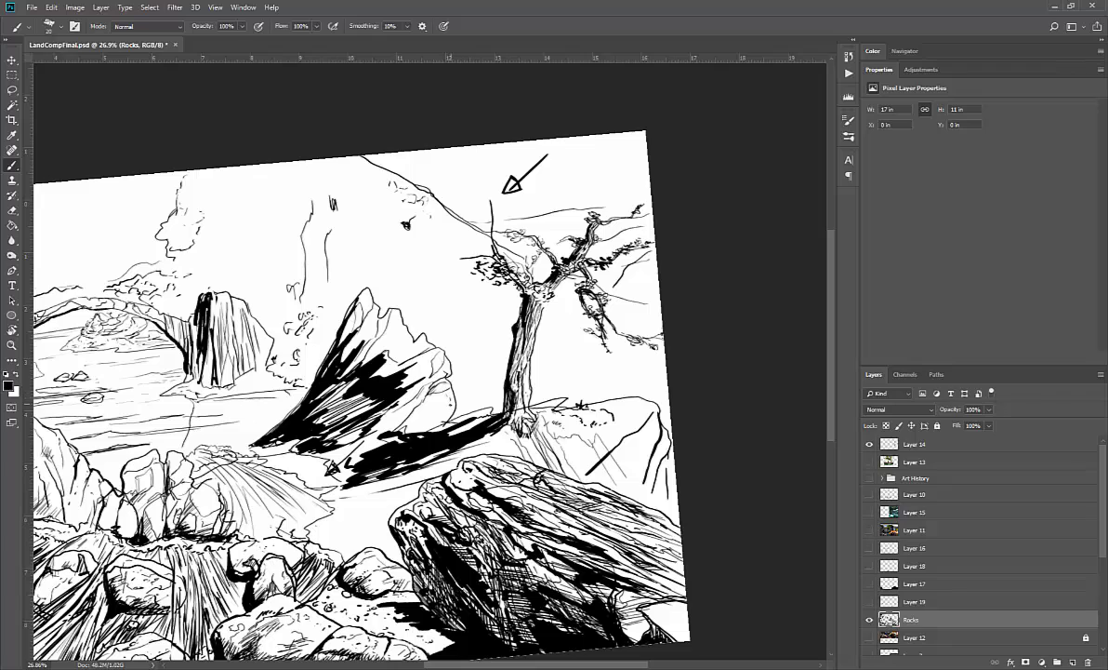
left_click_drag(449, 408, 430, 411)
- Carve light leaf strokes into the black foliage mass at the upper left with the eraser at size 25
left_click_drag(366, 457, 480, 402)
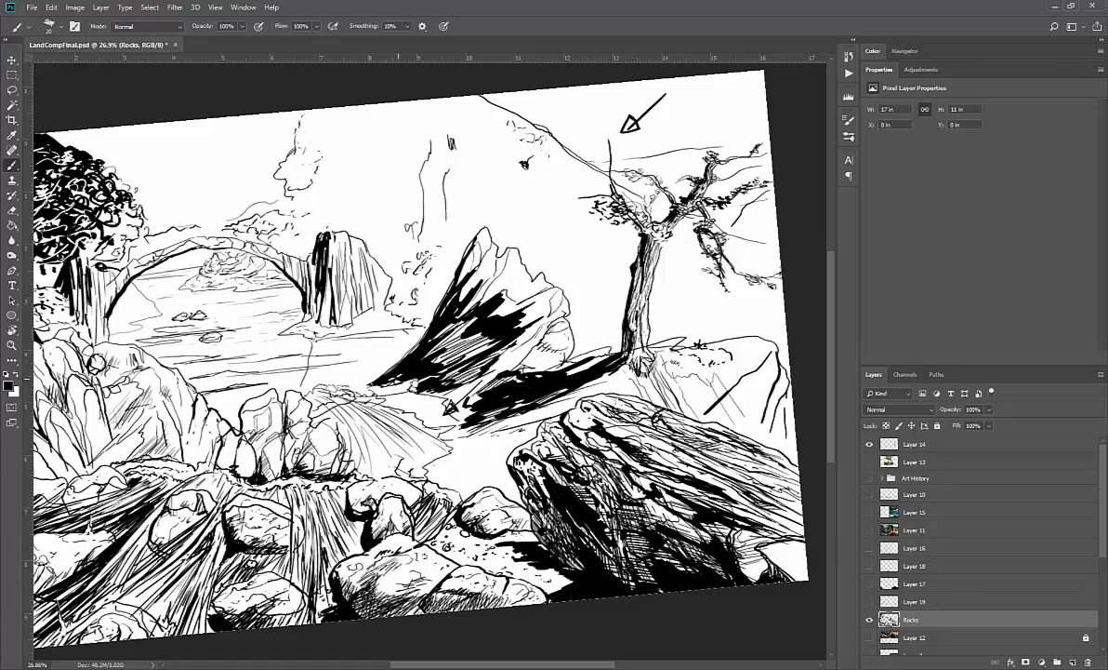
left_click_drag(386, 357, 610, 438)
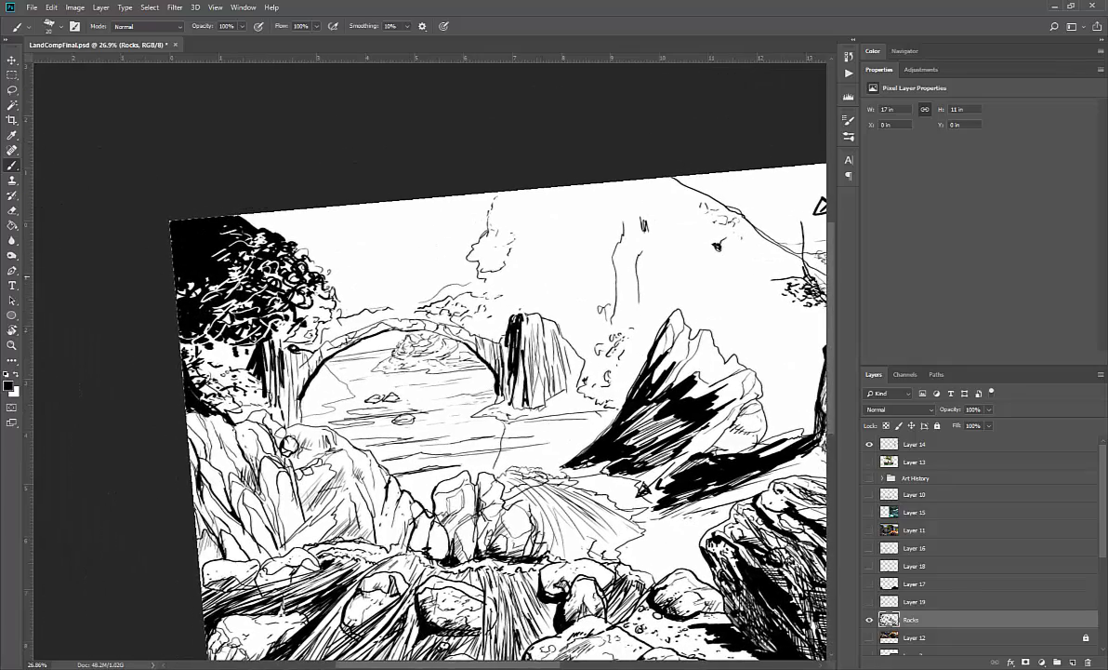
key("e")
key("bracketright")
key("bracketright")
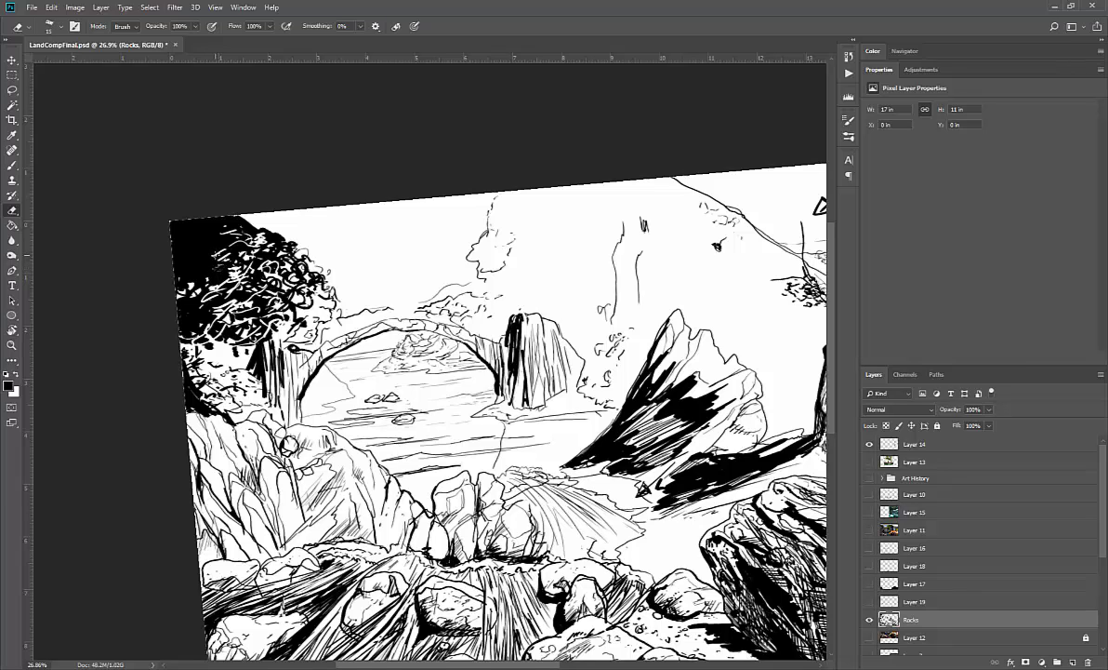
key("bracketright")
key("bracketright")
mouse_move(218, 225)
left_mouse_down()
mouse_move(240, 215)
mouse_move(228, 228)
mouse_move(240, 251)
mouse_move(204, 288)
mouse_move(238, 283)
mouse_move(188, 318)
mouse_move(291, 269)
left_mouse_up()
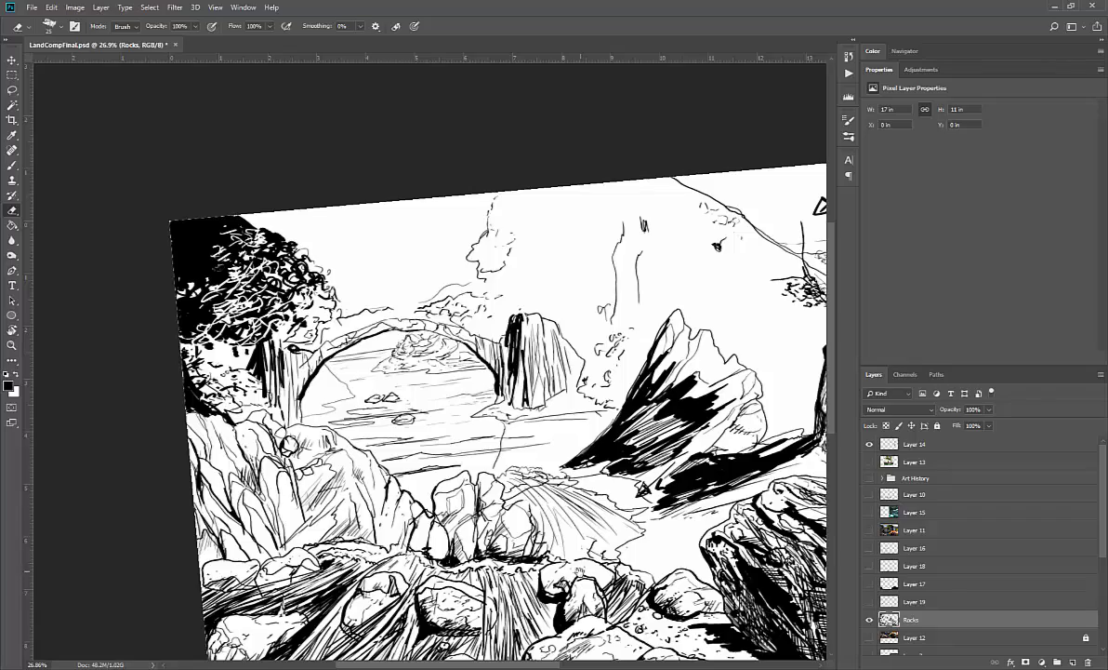
- Straighten the canvas, view the whole drawing, and compare it with the black foreground shapes of Layer 17
scroll(538, 549, "down", 5)
scroll(539, 550, "right", 5)
scroll(487, 571, "up", 2)
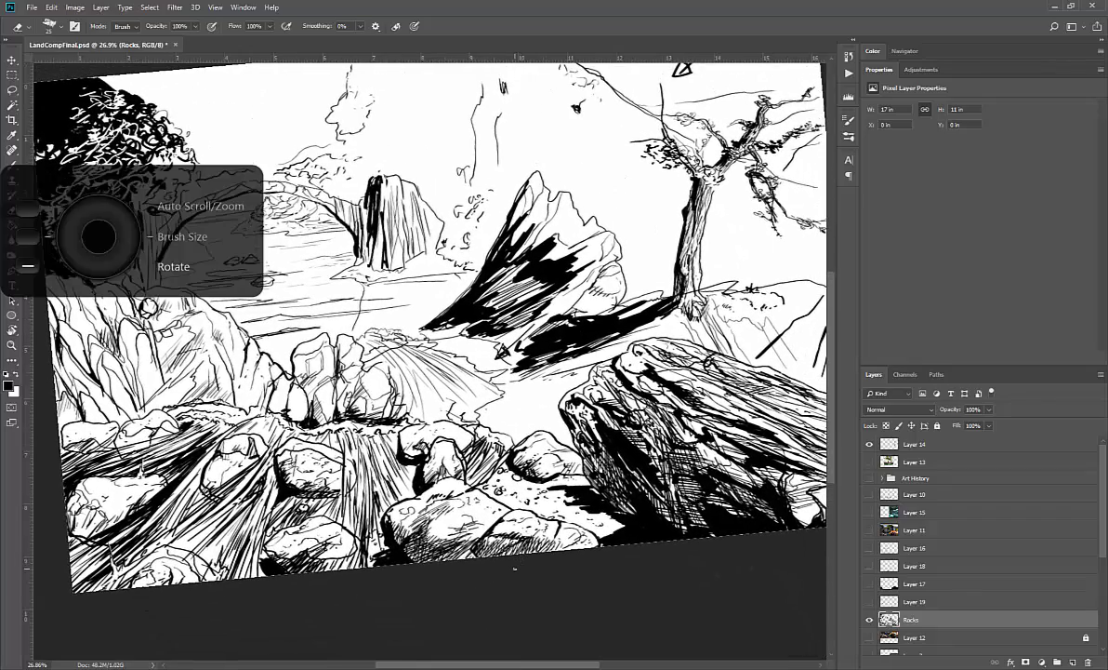
scroll(514, 568, "down", 3)
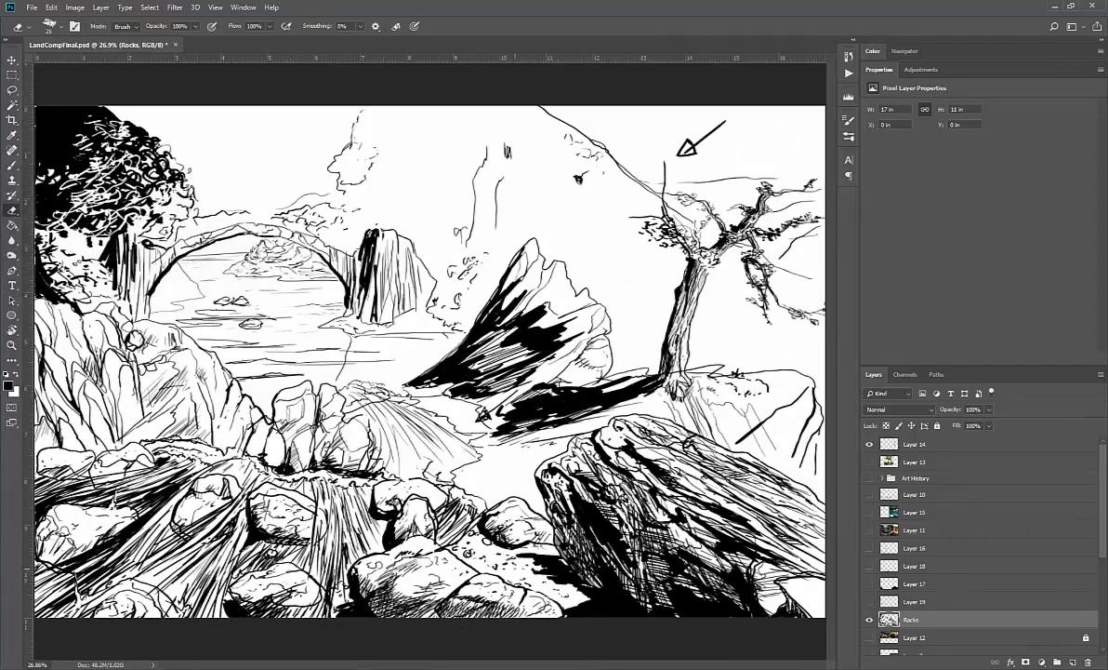
scroll(429, 361, "down", 2)
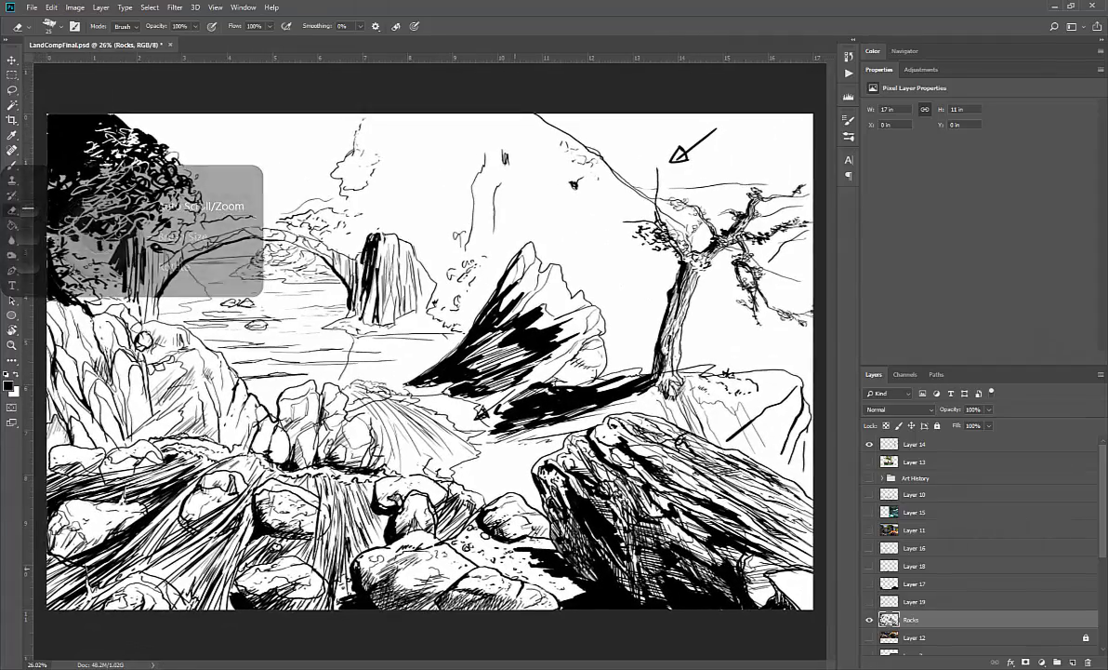
scroll(428, 361, "down", 1)
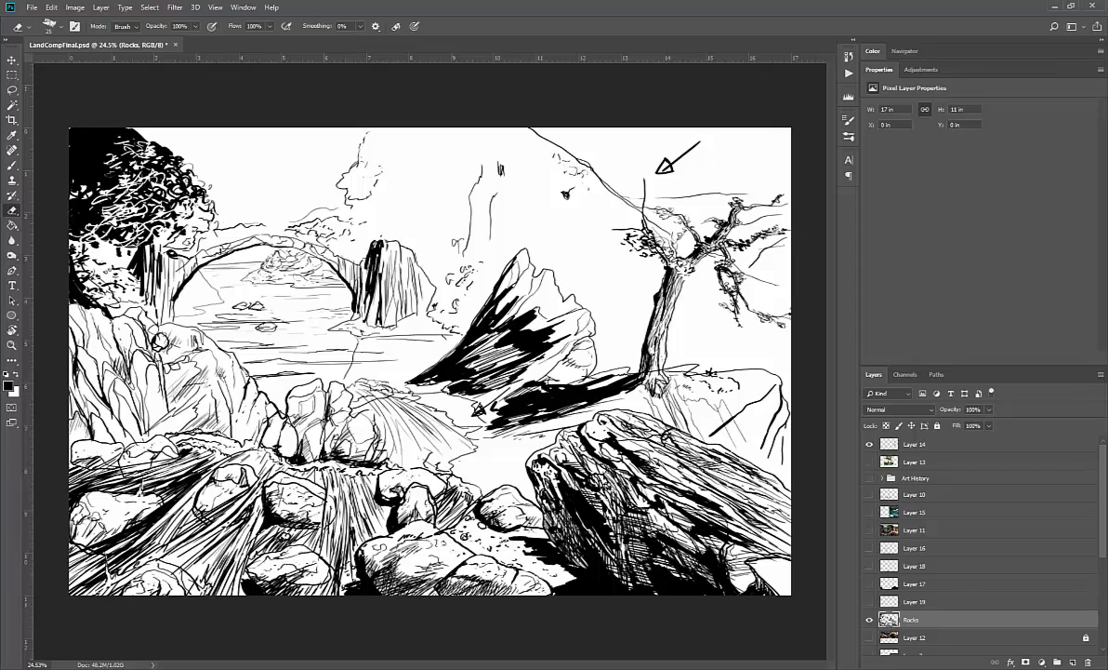
left_click(870, 583)
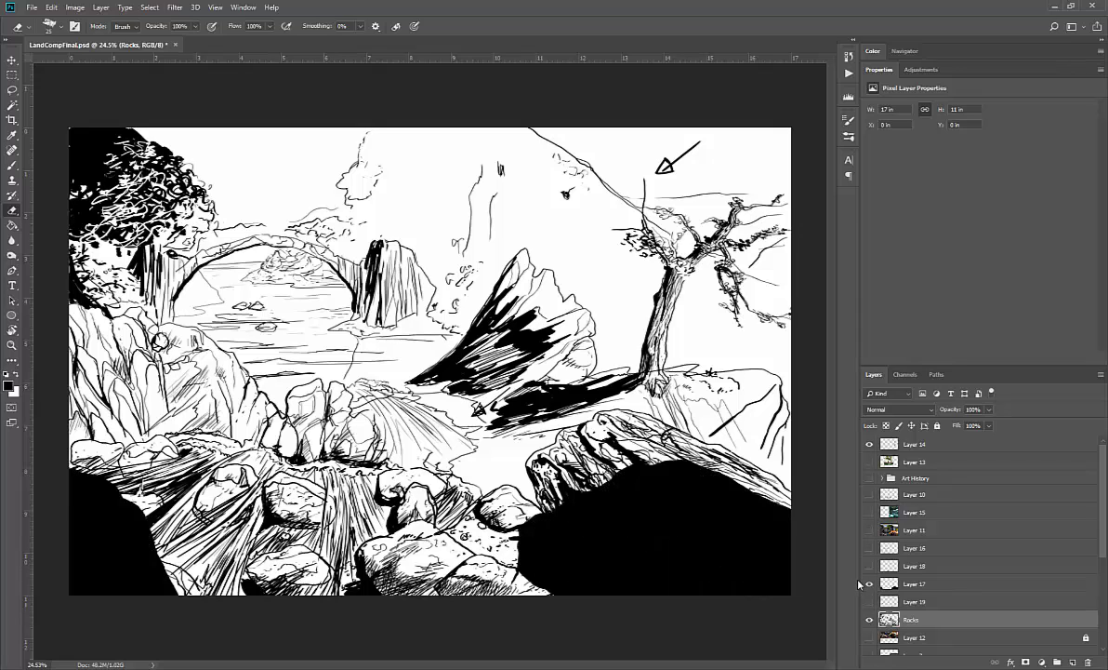
left_click(868, 584)
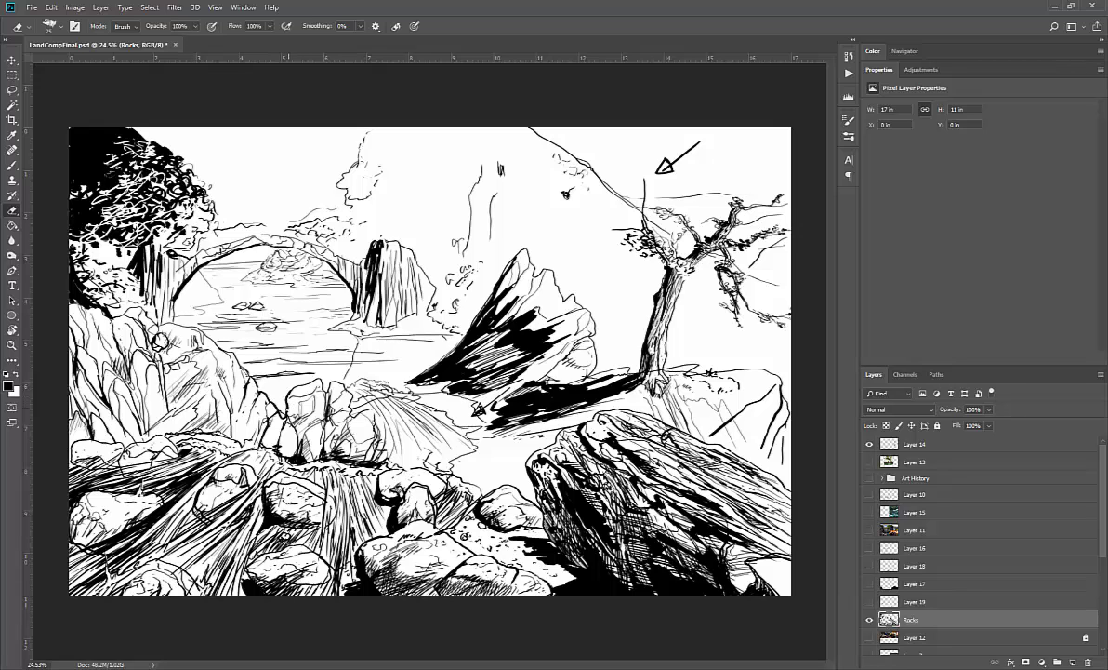
- Switch to the Brush tool and set its size to 30
key("bracketright")
key("bracketright")
key("b")
key("bracketright")
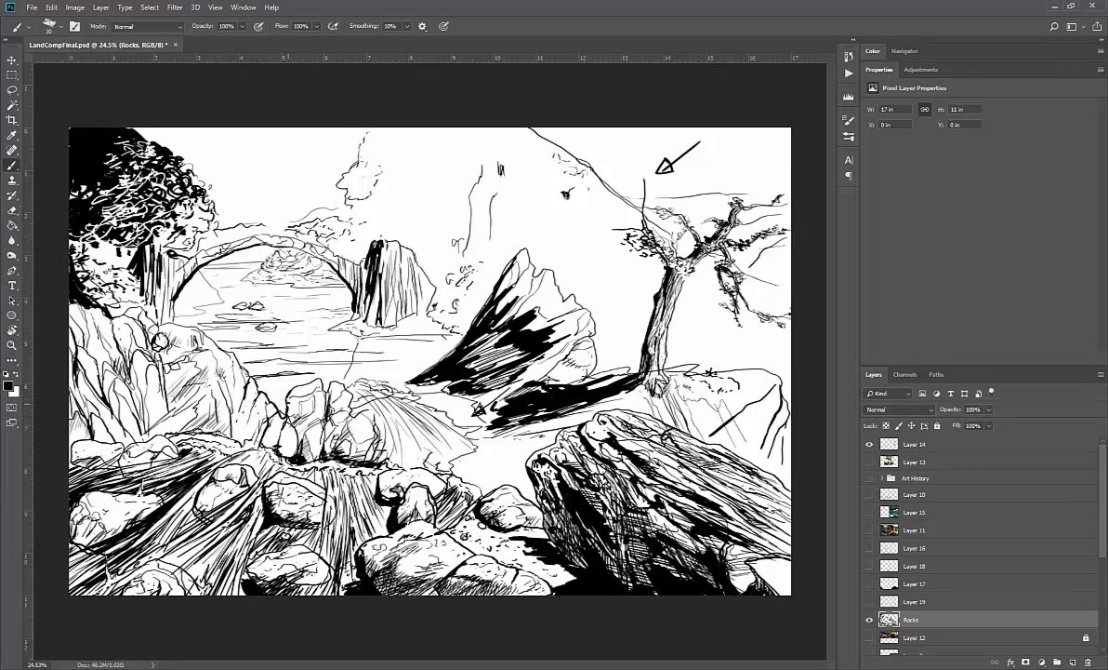